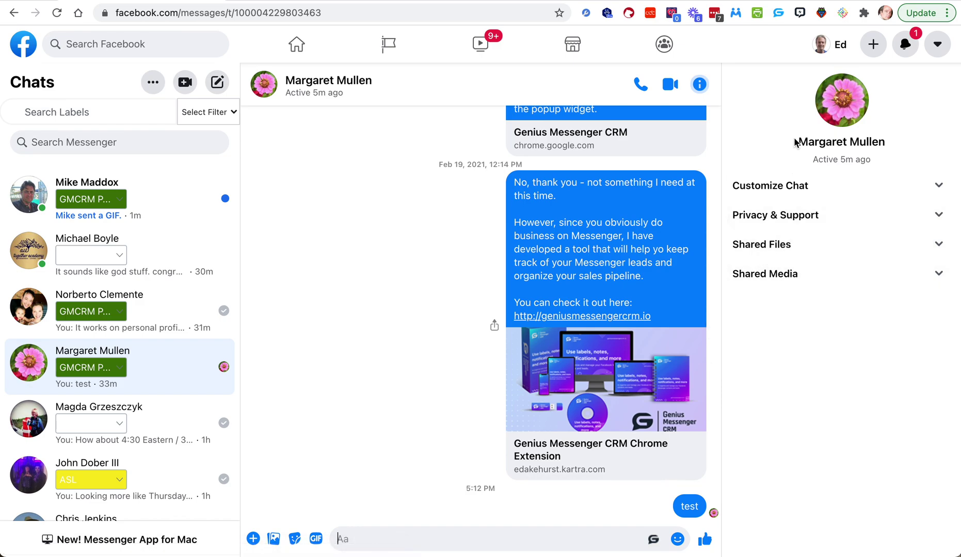
# Step: Delete the Labels webhook in Genius Messenger CRM, leaving only the Contact Info webhook
pyautogui.click(778, 14)
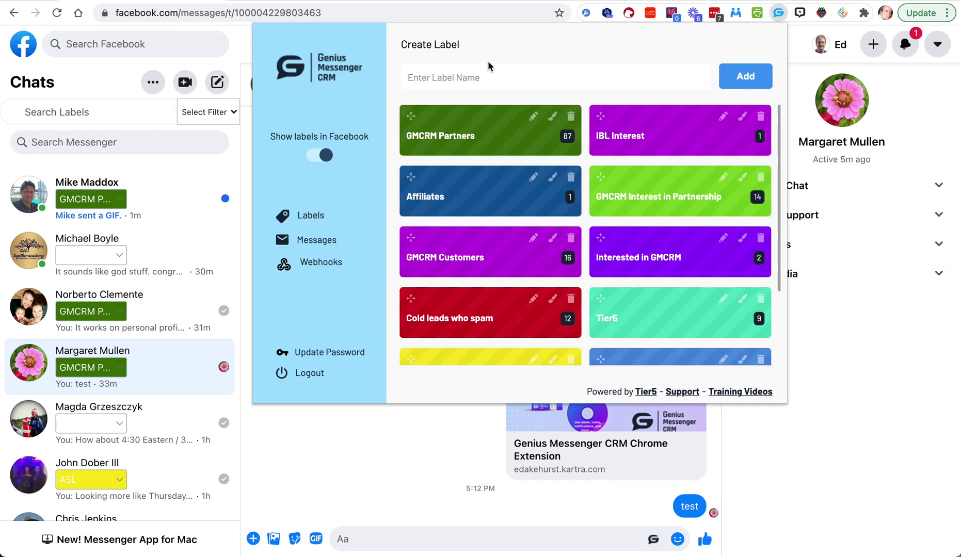
pyautogui.click(322, 264)
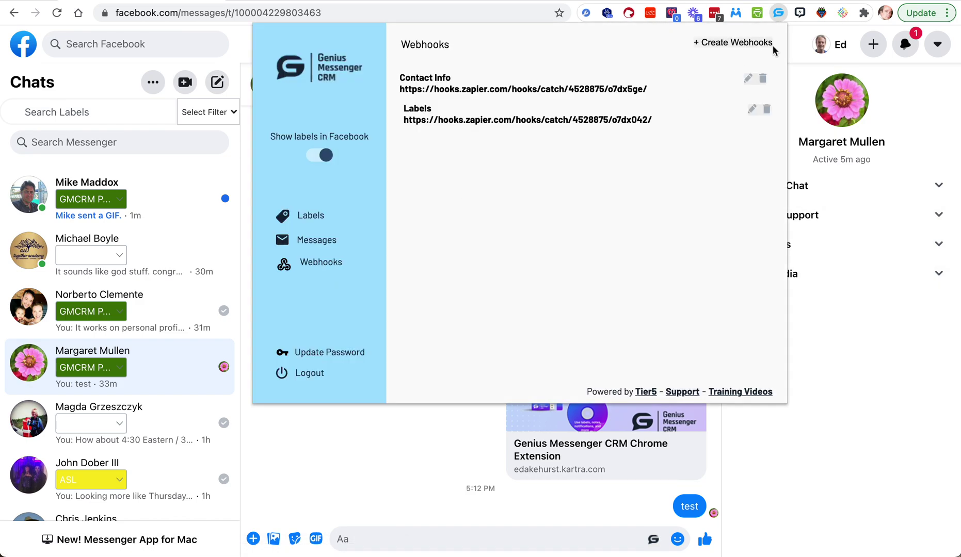
pyautogui.click(765, 118)
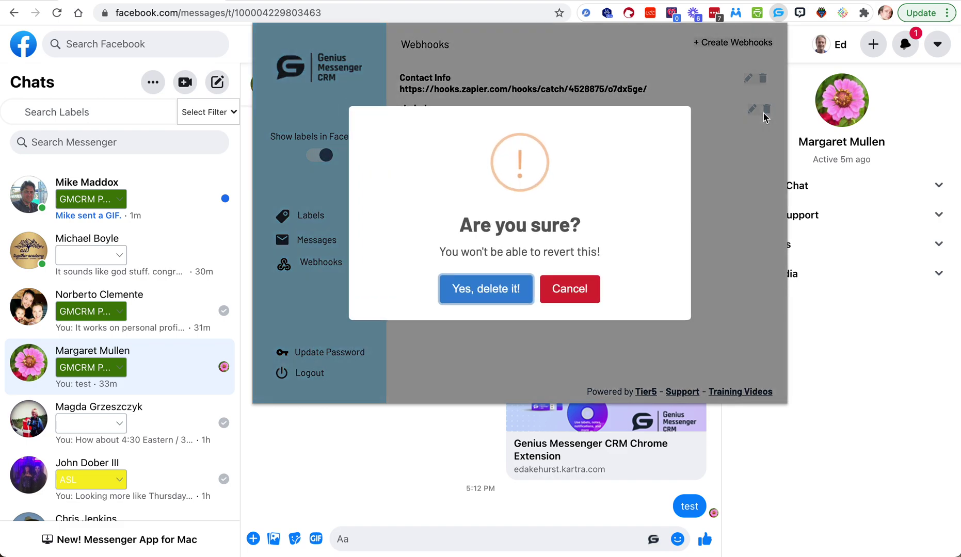
pyautogui.click(510, 279)
pyautogui.click(518, 290)
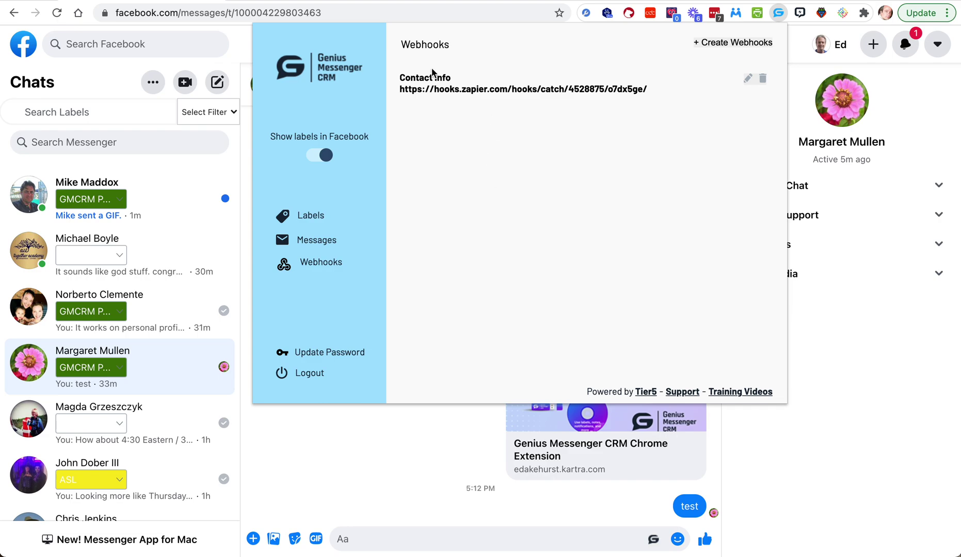
pyautogui.click(834, 337)
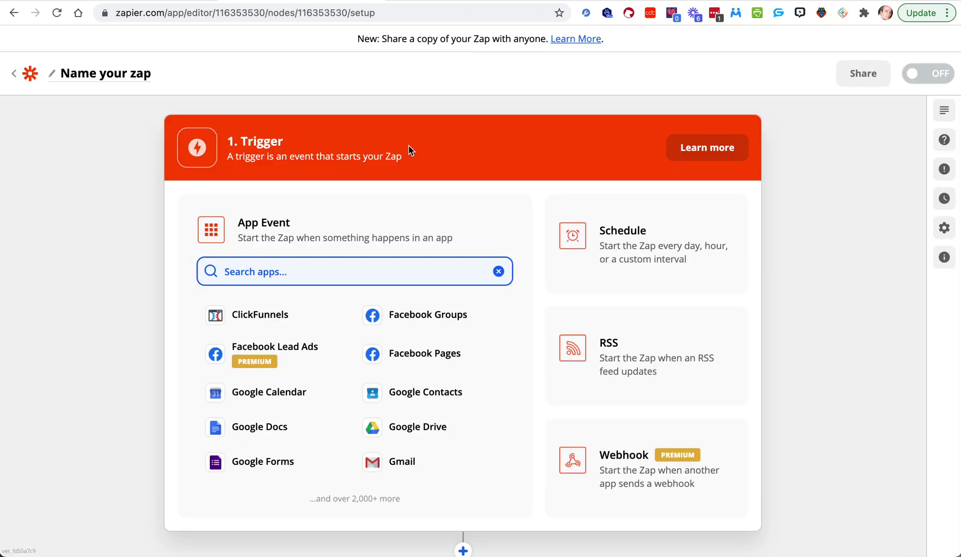
# Step: Set the trigger to Webhooks by Zapier's Catch Hook event and copy the custom webhook URL
pyautogui.click(627, 464)
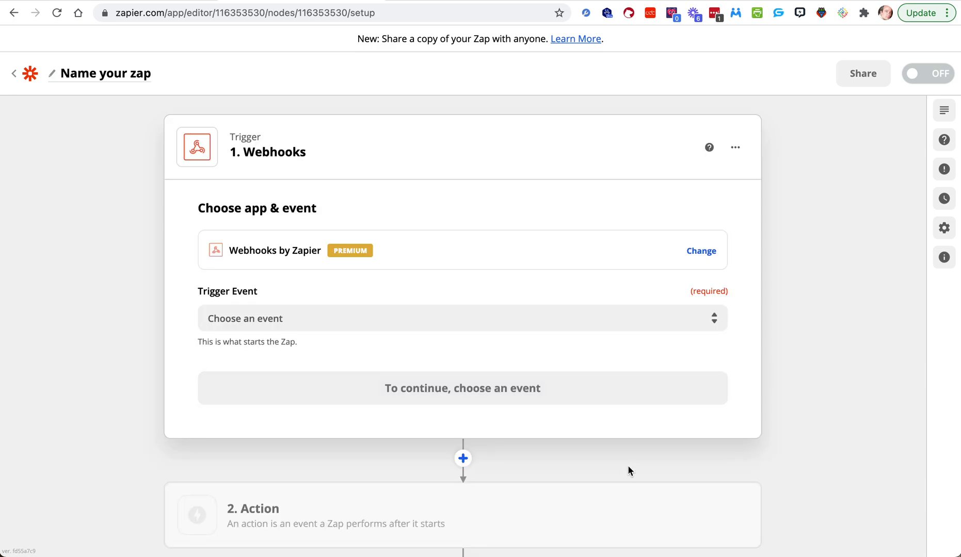
pyautogui.click(309, 320)
pyautogui.click(242, 409)
pyautogui.click(296, 399)
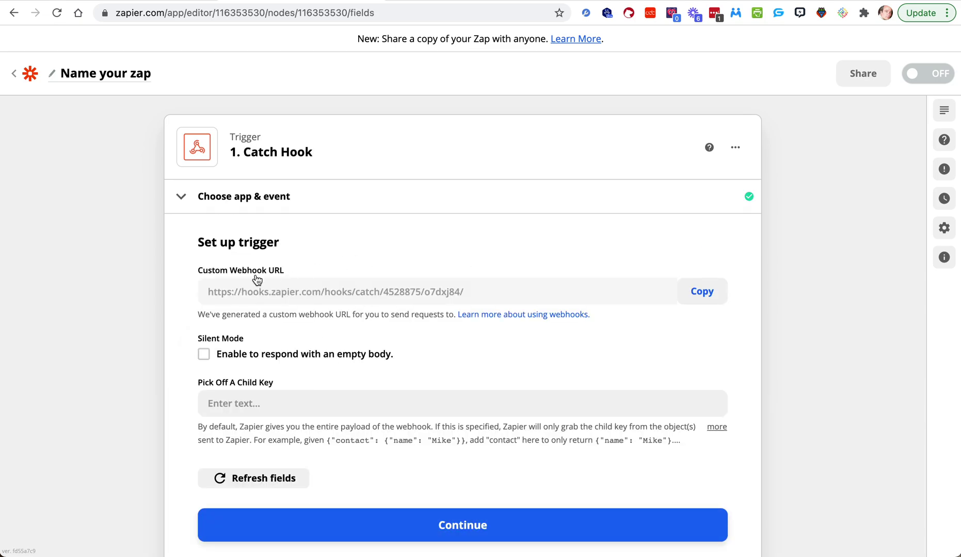
pyautogui.click(702, 291)
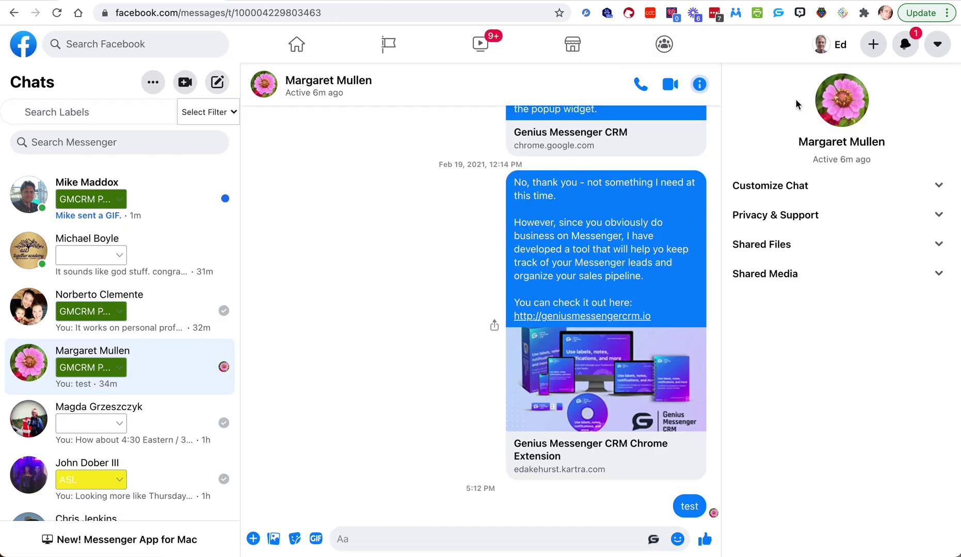
# Step: Create a Genius Messenger CRM webhook titled Labels using the pasted Zapier catch-hook URL
pyautogui.click(778, 13)
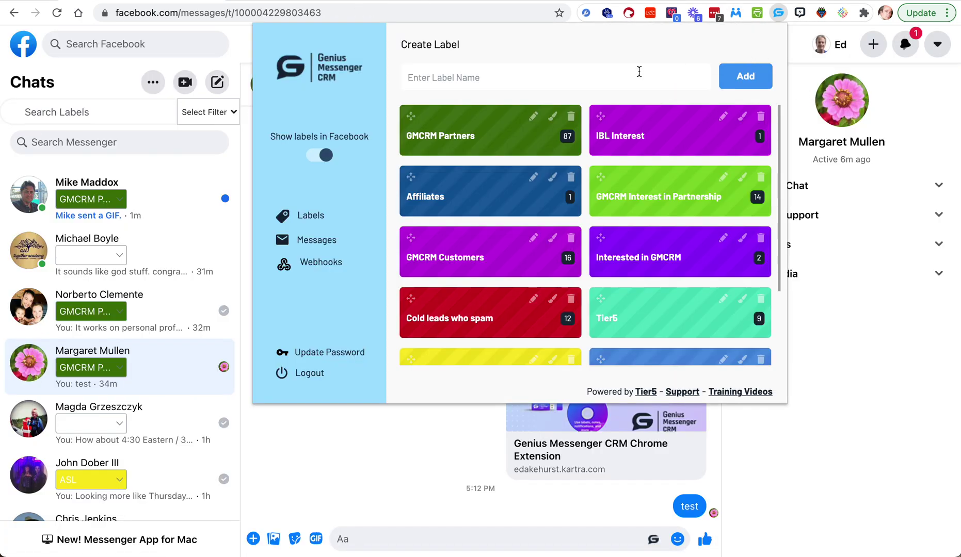
pyautogui.click(317, 262)
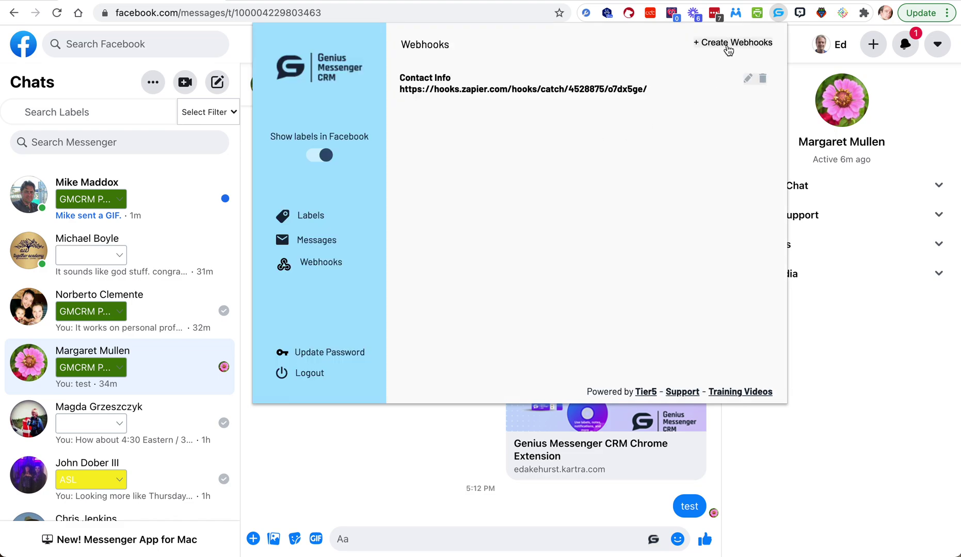
pyautogui.click(728, 46)
pyautogui.click(546, 217)
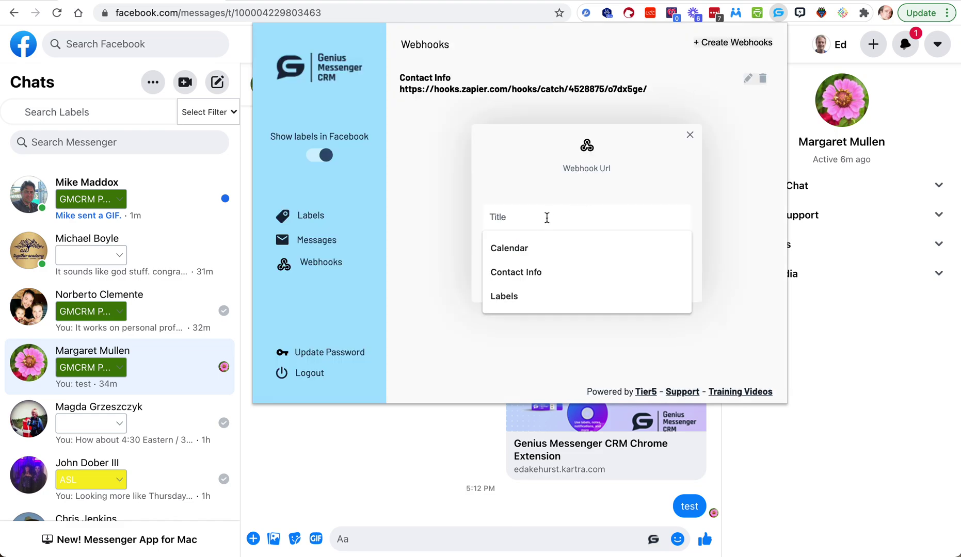
pyautogui.write('Lab')
pyautogui.click(551, 250)
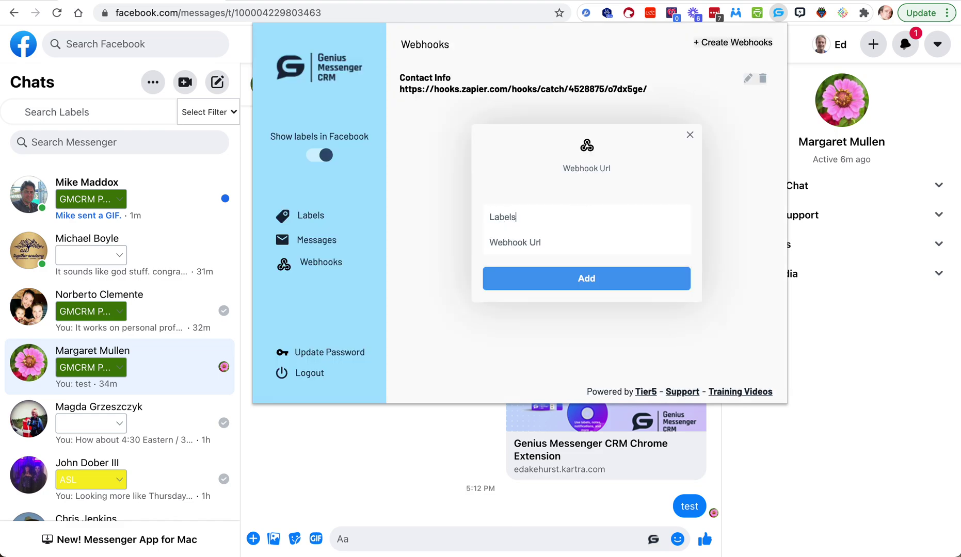
pyautogui.click(536, 244)
pyautogui.press('super+v')
pyautogui.click(573, 280)
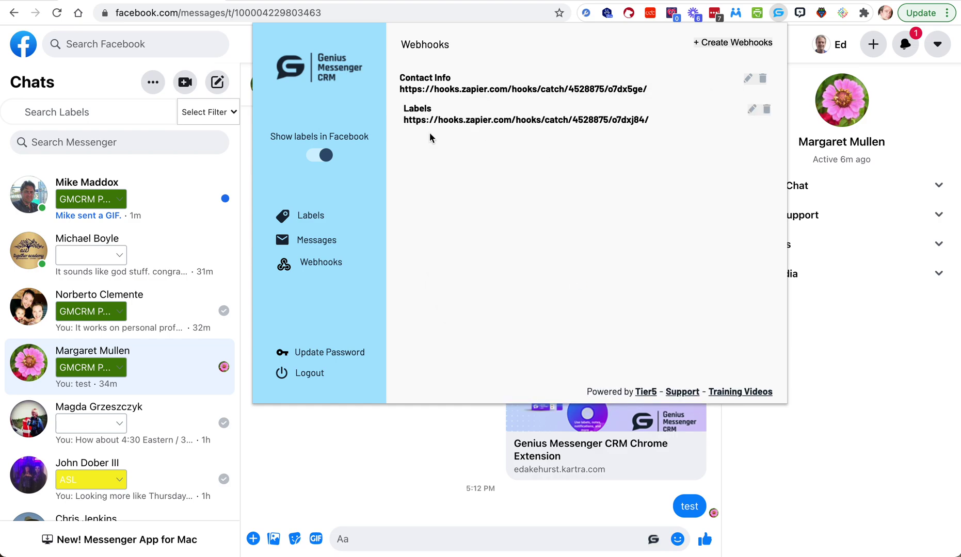
pyautogui.click(276, 2)
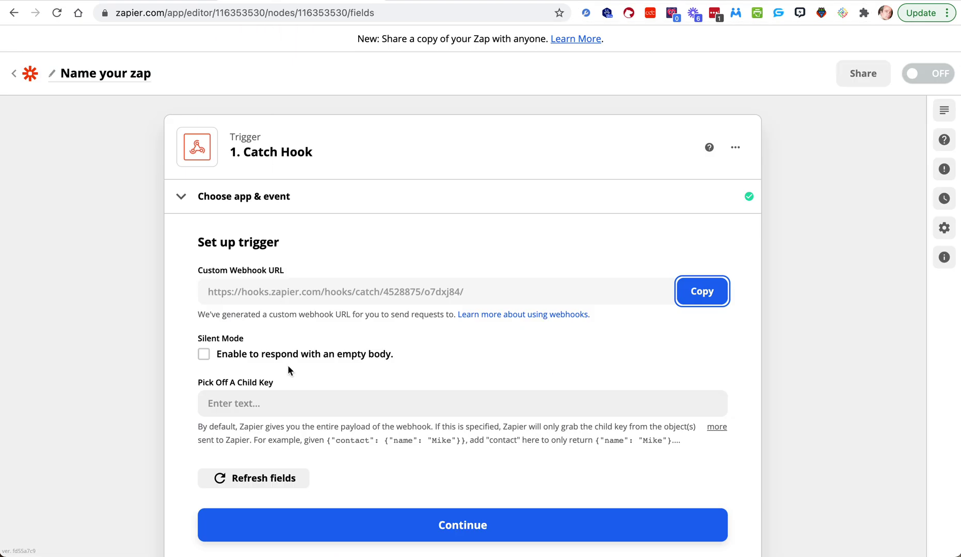
# Step: Continue past the Catch Hook setup and run the trigger test, which finds no request yet
pyautogui.scroll(-4, 288, 365)
pyautogui.click(462, 433)
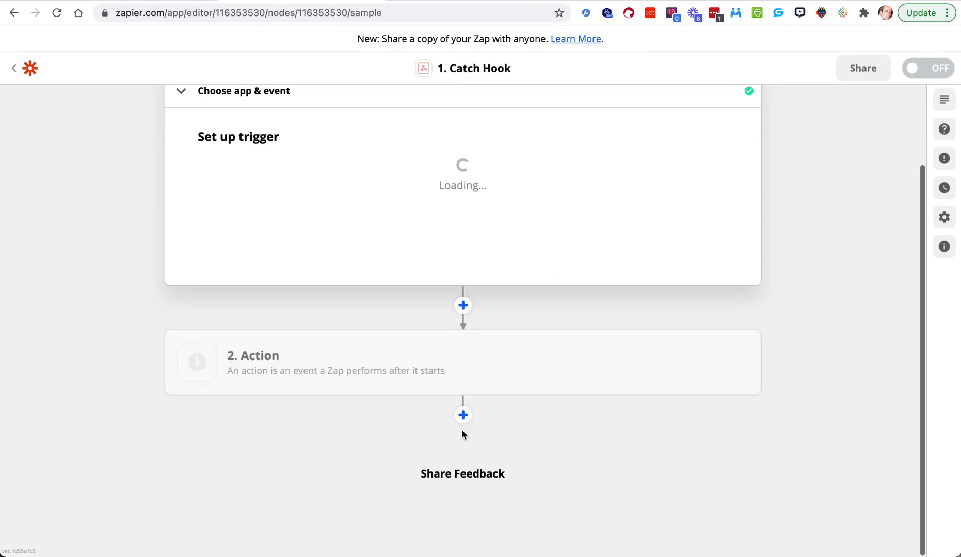
pyautogui.click(458, 367)
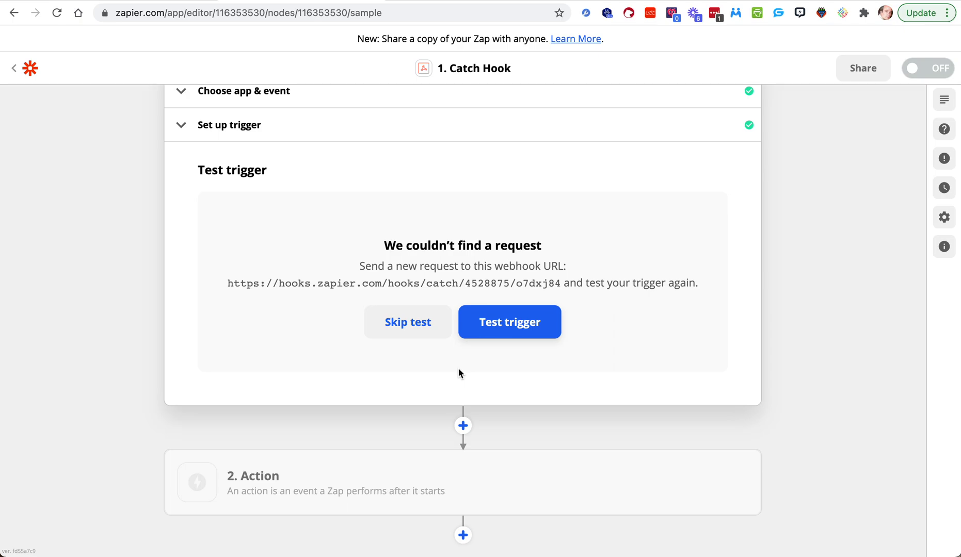
pyautogui.scroll(2, 458, 367)
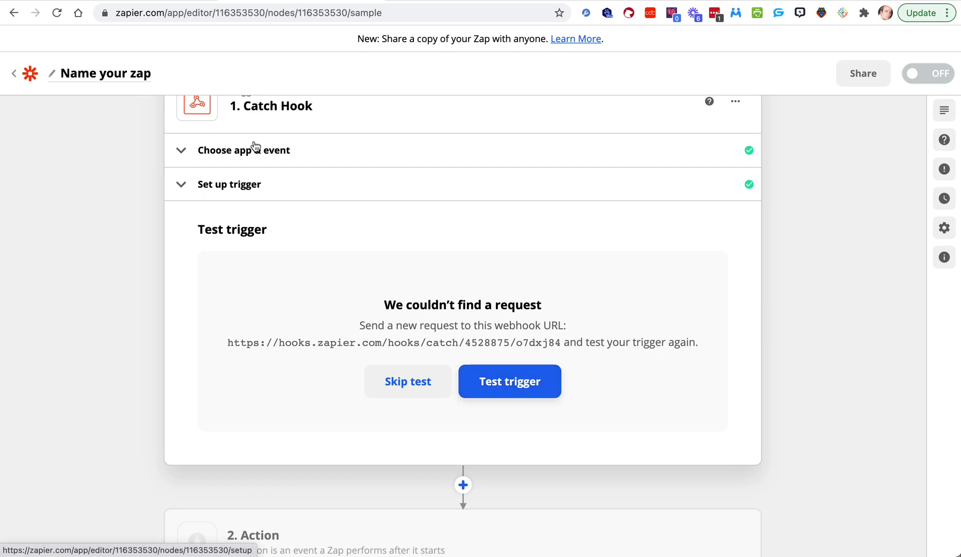
pyautogui.click(144, 2)
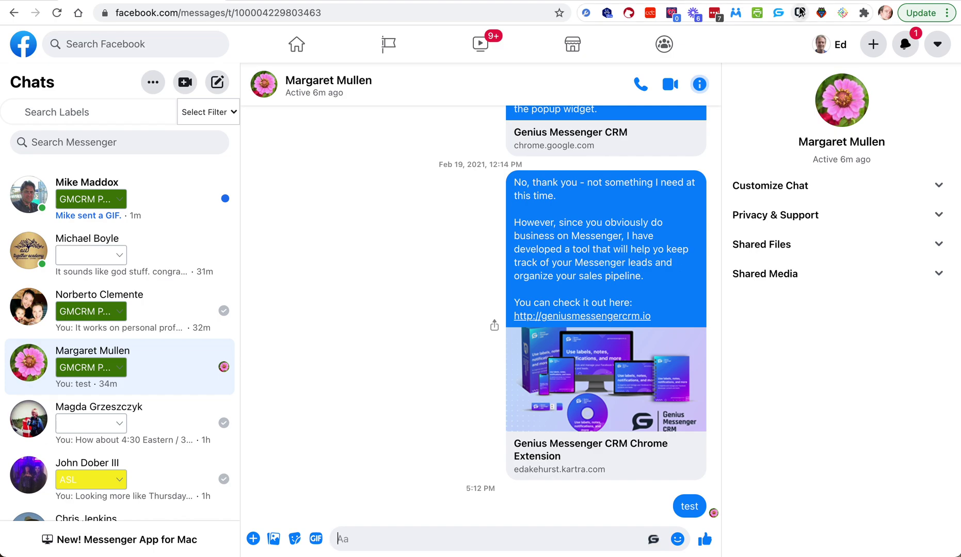
# Step: In the full-page label manager, set the GMCRM Partners label's webhook to Labels
pyautogui.click(778, 13)
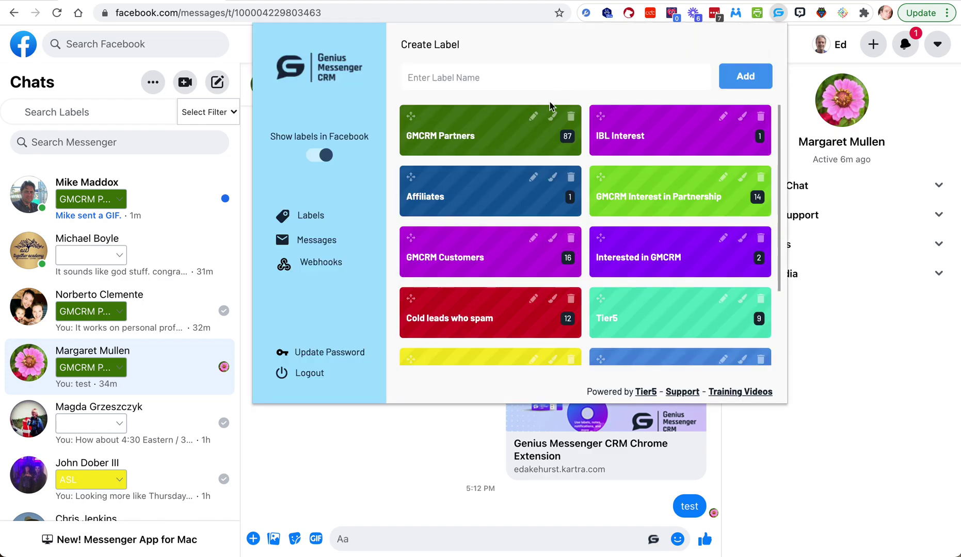
pyautogui.click(316, 240)
pyautogui.click(62, 221)
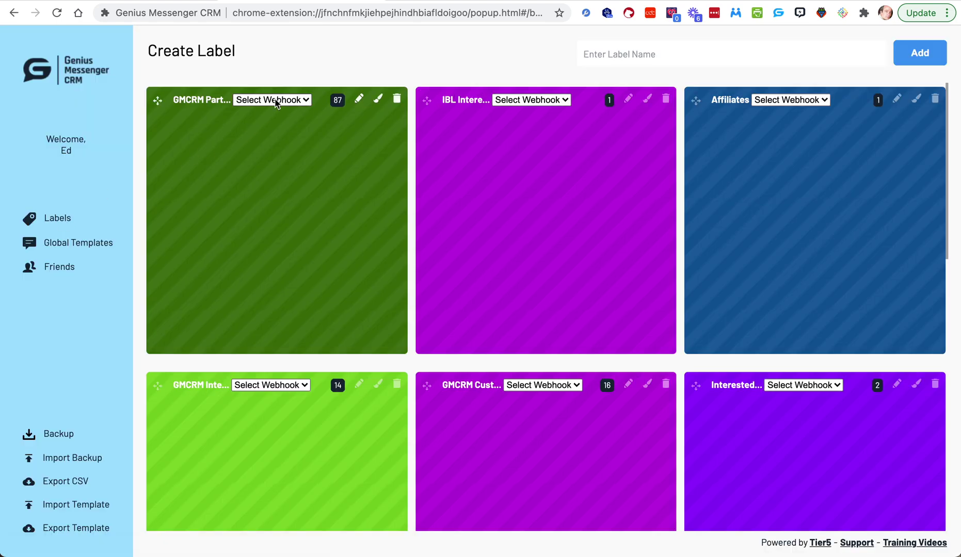
pyautogui.click(304, 101)
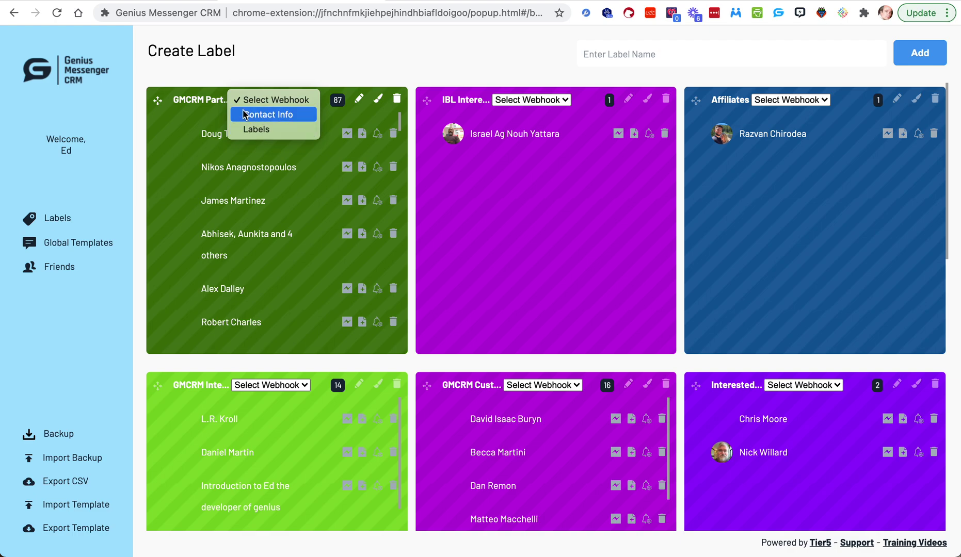
pyautogui.click(263, 130)
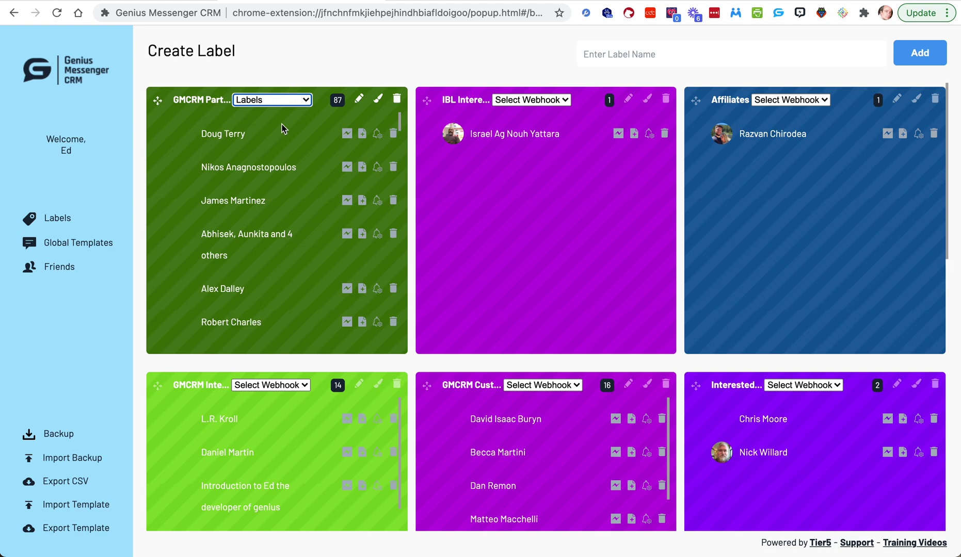
pyautogui.click(289, 65)
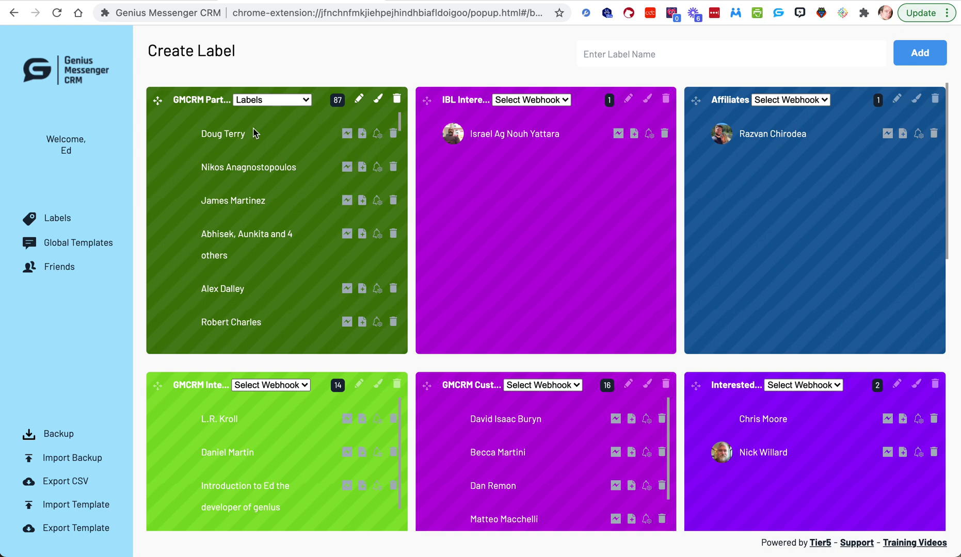
pyautogui.click(260, 103)
# Step: Retitle the unnamed Zap as 'Labels' in the Zapier editor
pyautogui.click(518, 5)
pyautogui.click(121, 76)
pyautogui.write('Labels')
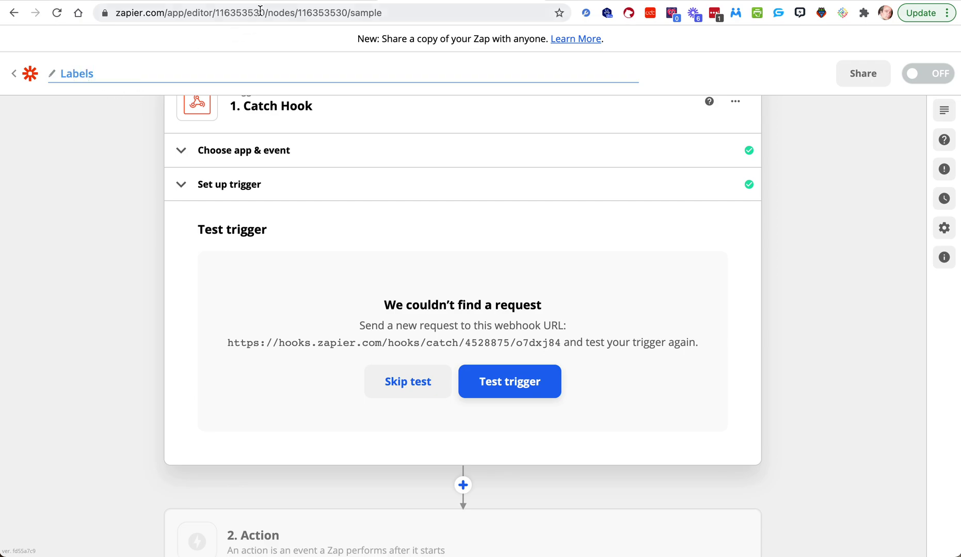
pyautogui.click(154, 148)
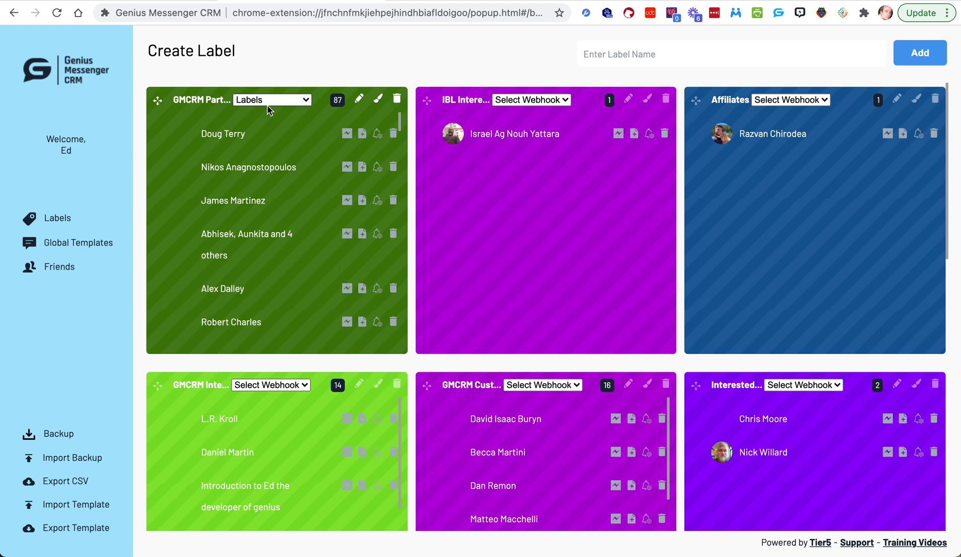
# Step: Give the second Messenger chat the GMCRM Partners label and clear the top chat's label
pyautogui.click(164, 1)
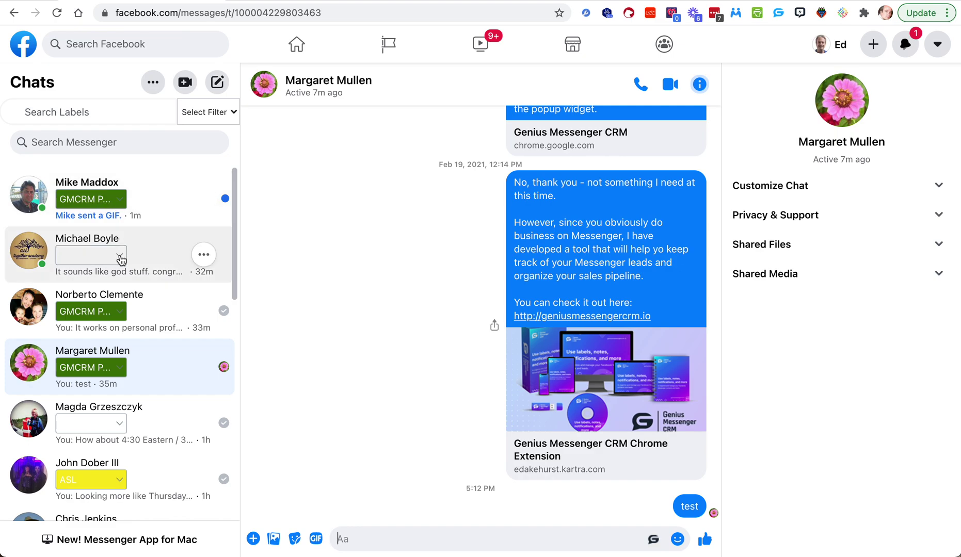
pyautogui.click(120, 258)
pyautogui.click(111, 292)
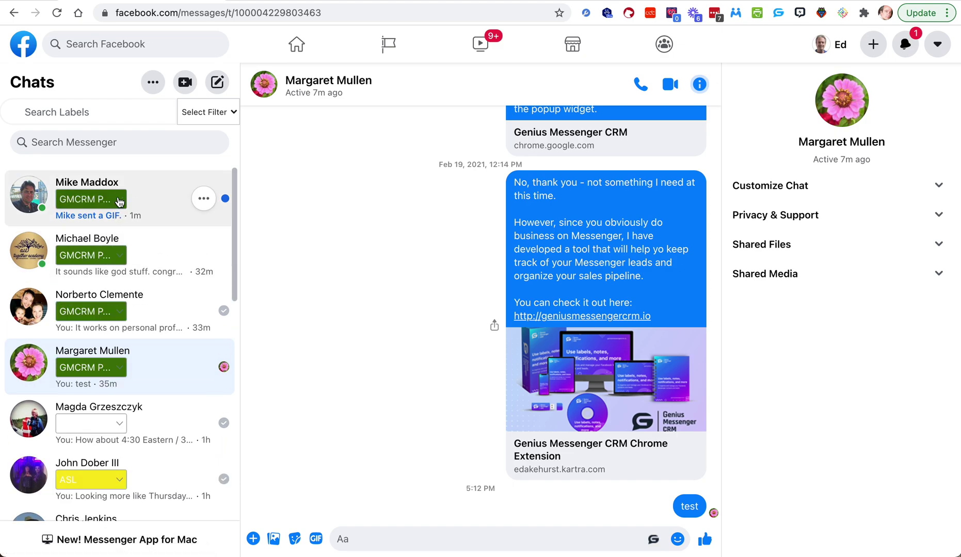
pyautogui.click(119, 200)
pyautogui.click(112, 218)
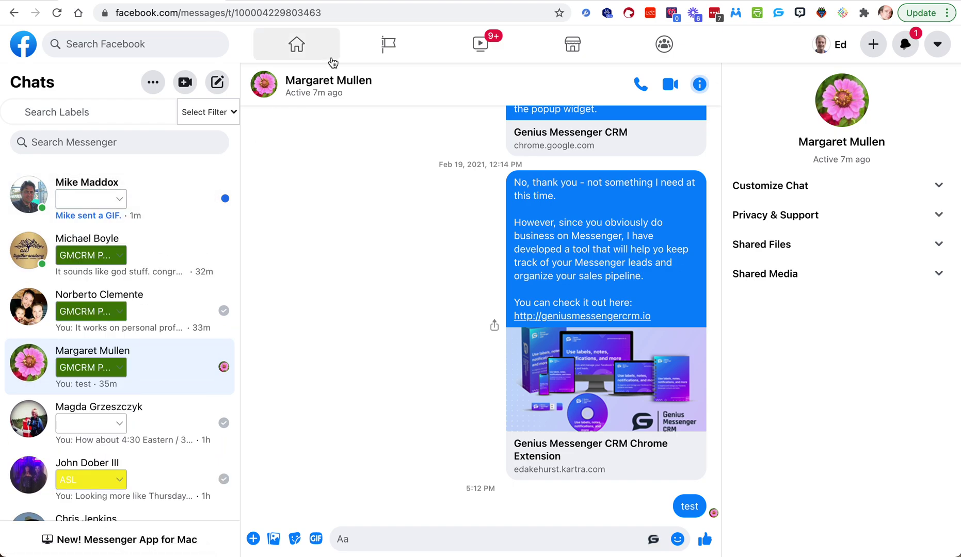
pyautogui.click(377, 1)
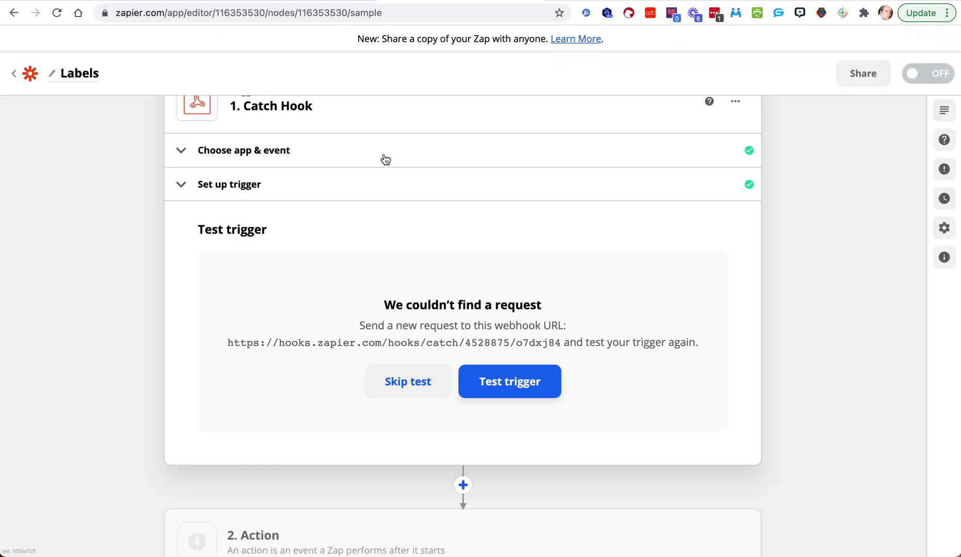
# Step: Test the trigger, receiving a GMCRM Partners label request, and continue to the action step
pyautogui.click(511, 383)
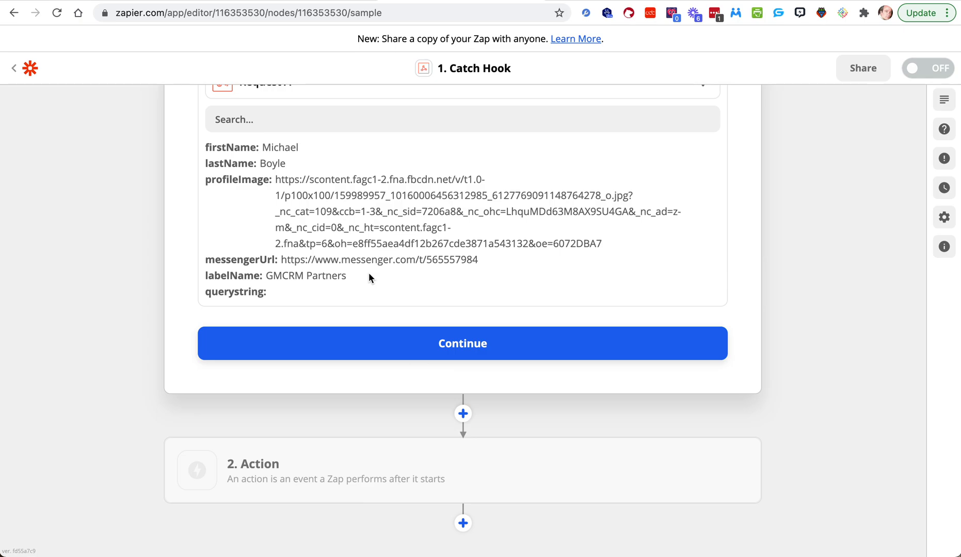
pyautogui.click(437, 343)
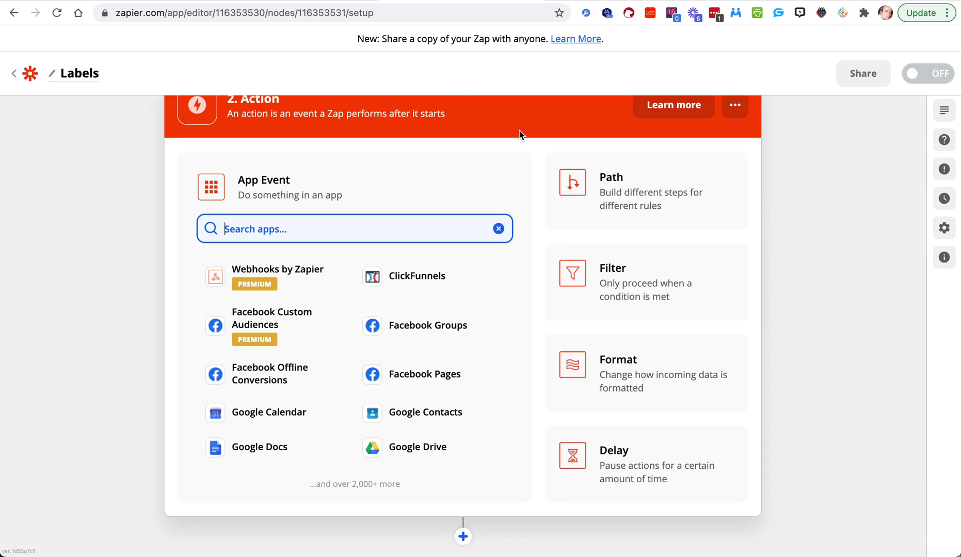
# Step: Make the action Google Sheets with the Create Spreadsheet Row(s) event
pyautogui.write('google')
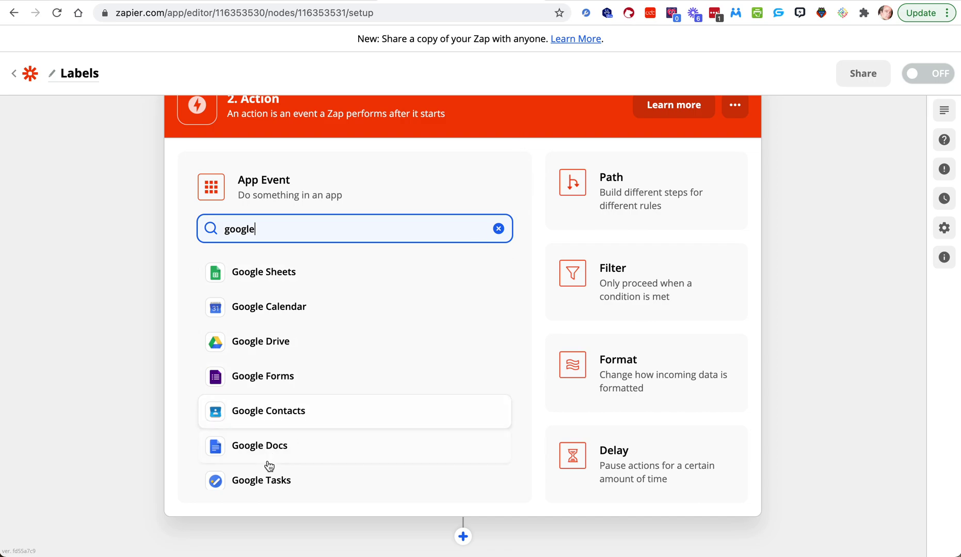
pyautogui.click(279, 264)
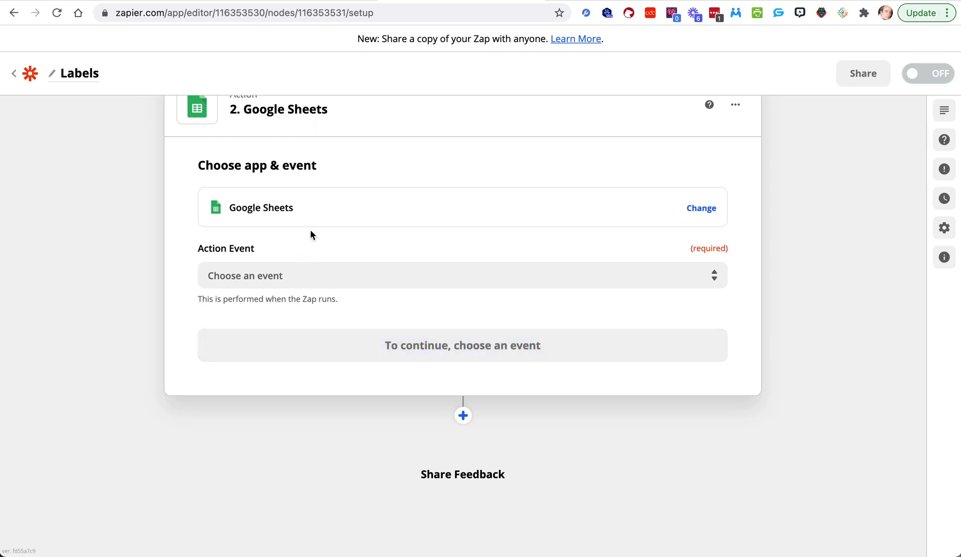
pyautogui.click(287, 274)
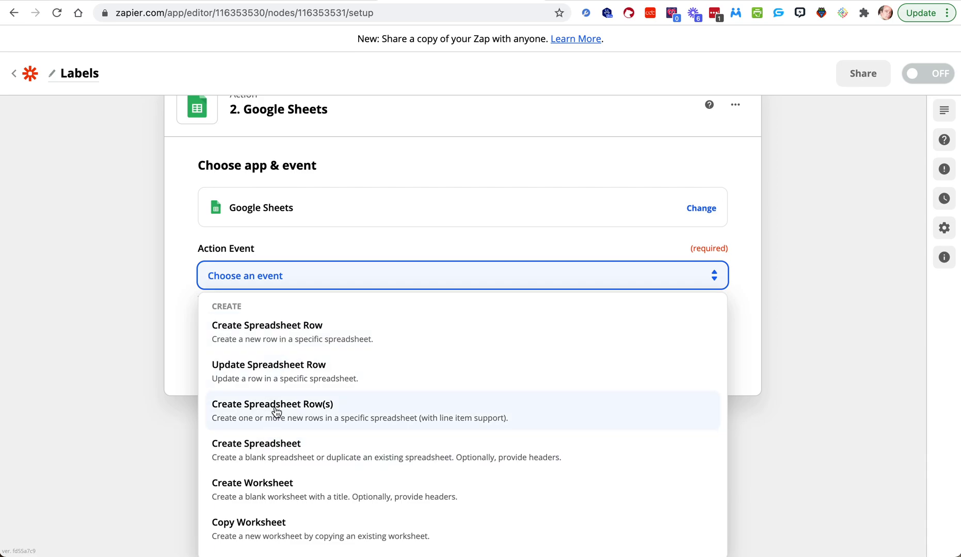
pyautogui.click(276, 412)
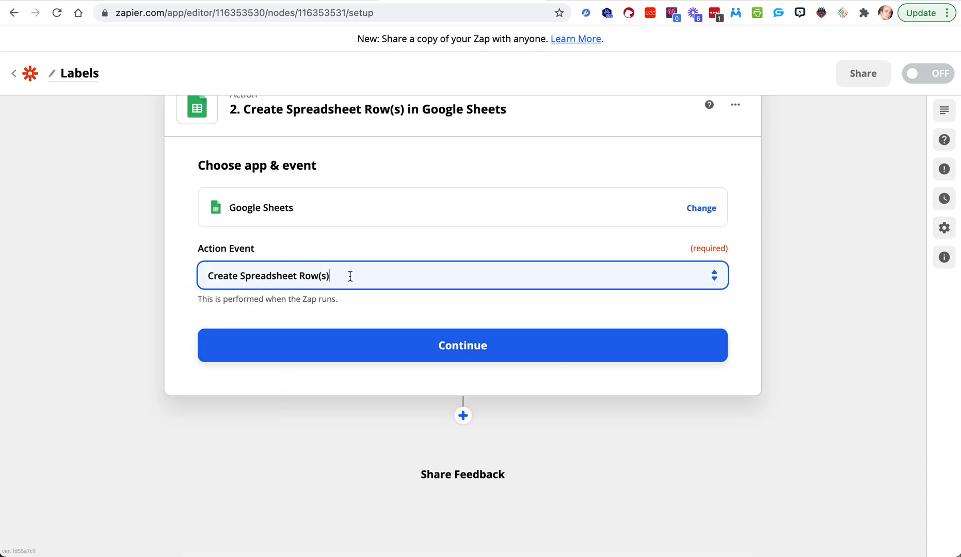
pyautogui.click(373, 339)
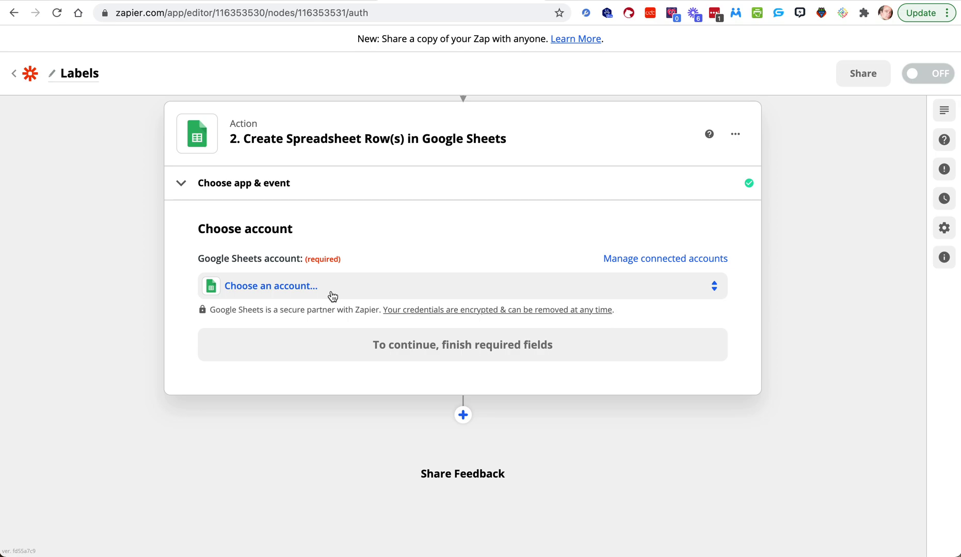
pyautogui.scroll(3, 332, 296)
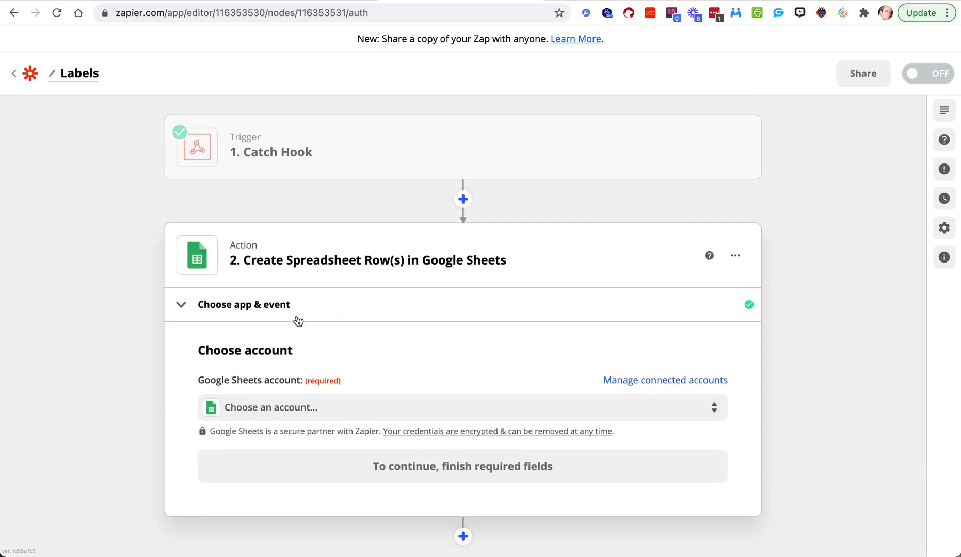